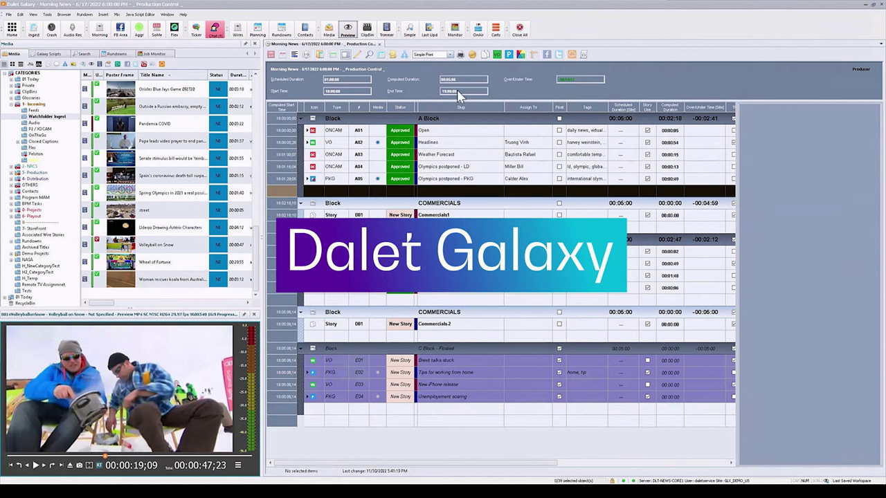
pyautogui.click(508, 55)
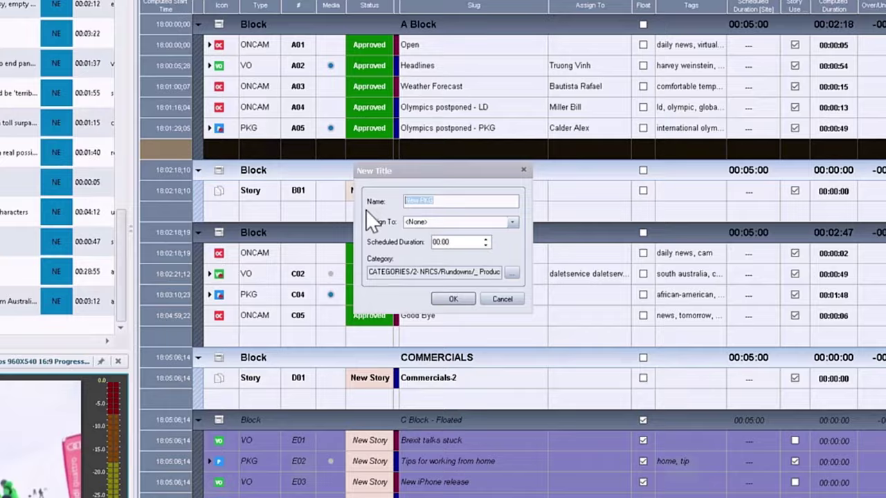
pyautogui.write('S')
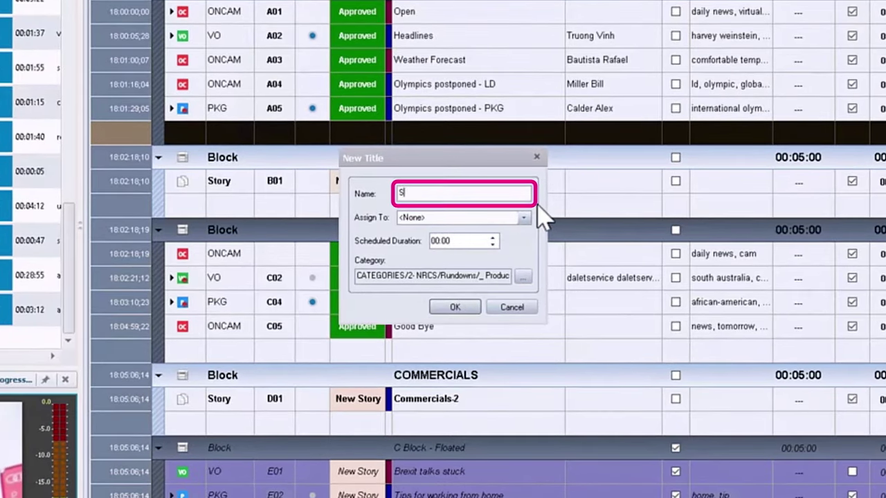
pyautogui.write('torm in New York')
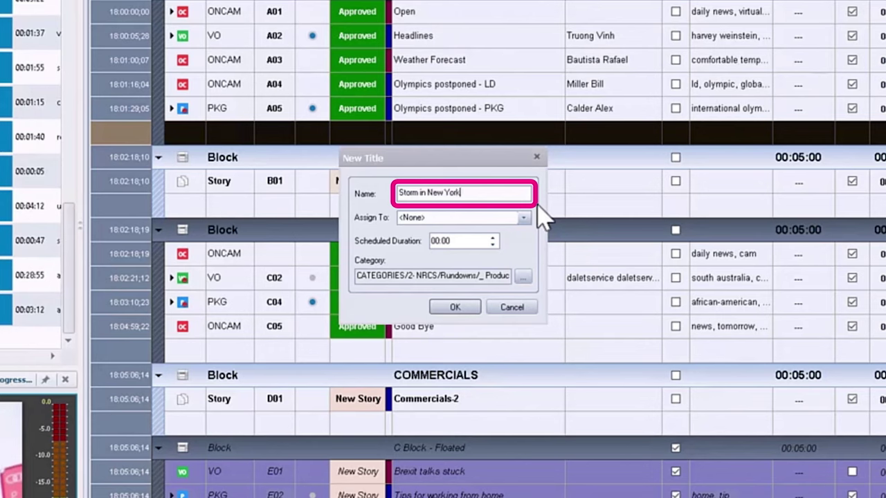
pyautogui.click(410, 219)
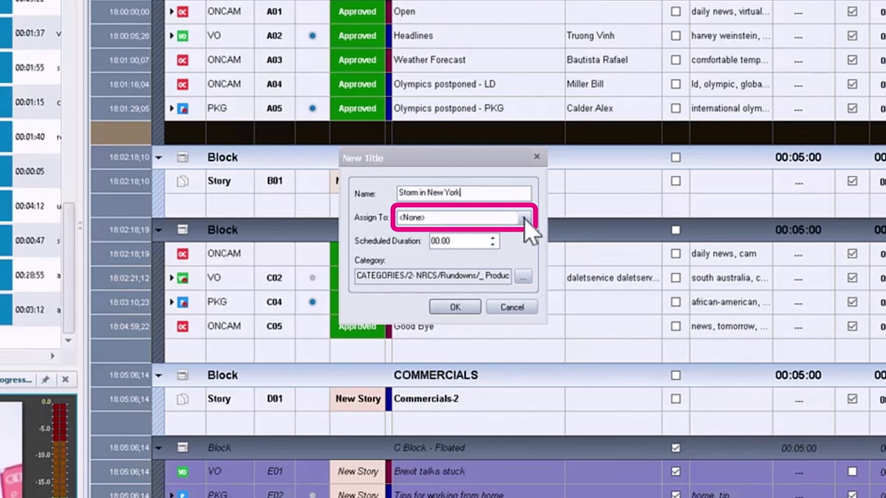
pyautogui.click(524, 218)
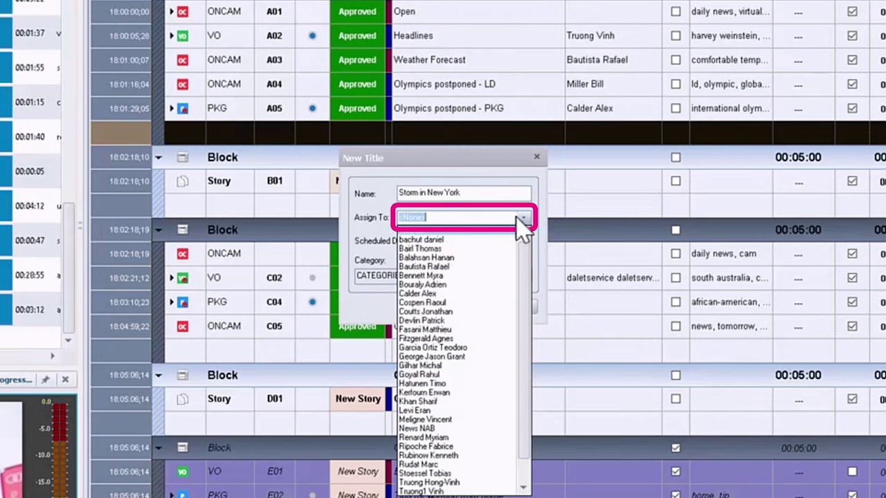
pyautogui.click(507, 294)
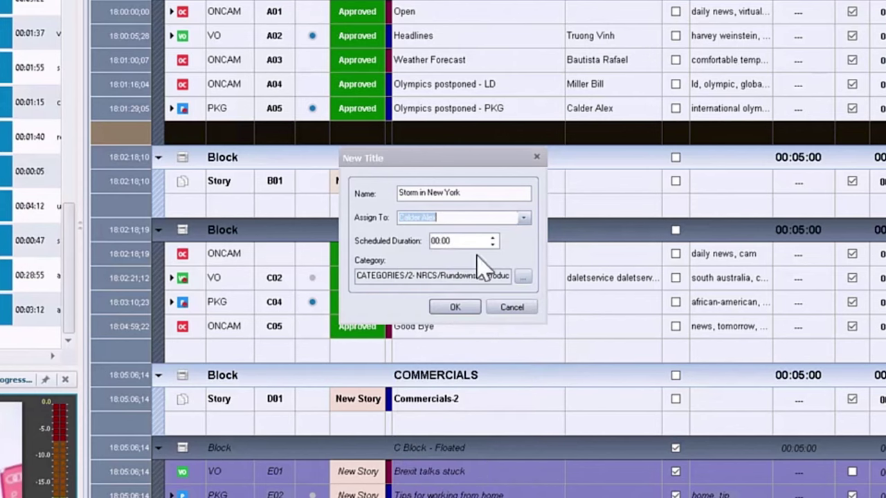
pyautogui.press('Tab')
pyautogui.write('20')
pyautogui.press('Return')
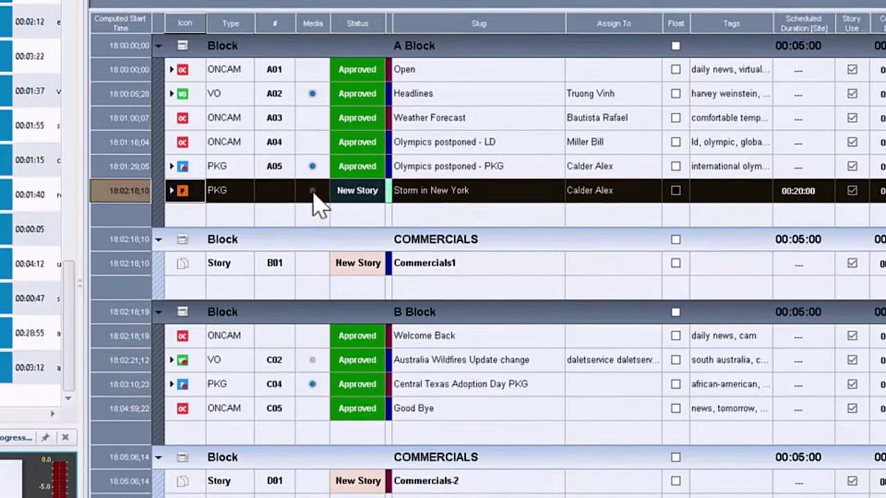
# Step: Write 'Please write about the upcoming storm in New York' in the story's script and close it
pyautogui.doubleClick(183, 192)
pyautogui.write('Please write about the')
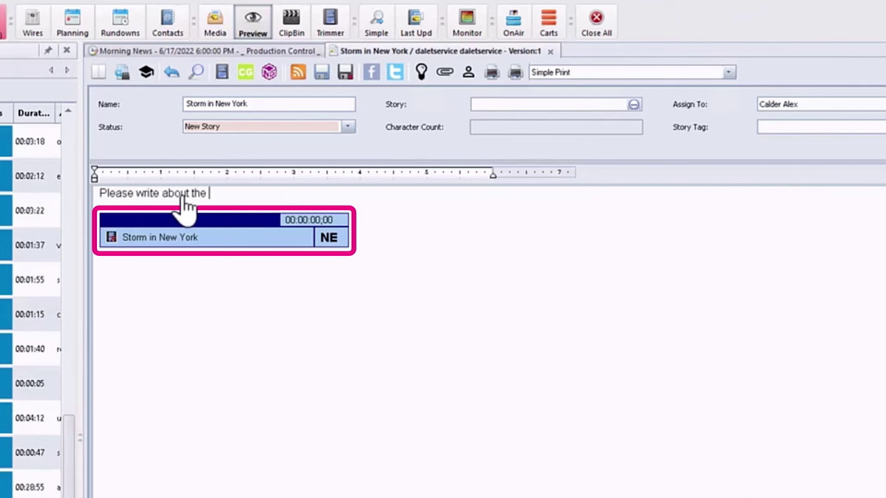
pyautogui.write('k')
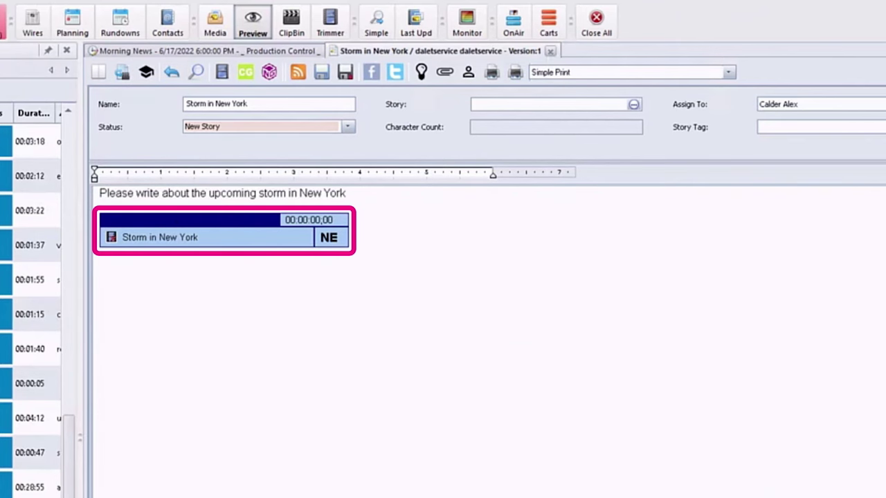
pyautogui.click(549, 51)
pyautogui.click(172, 344)
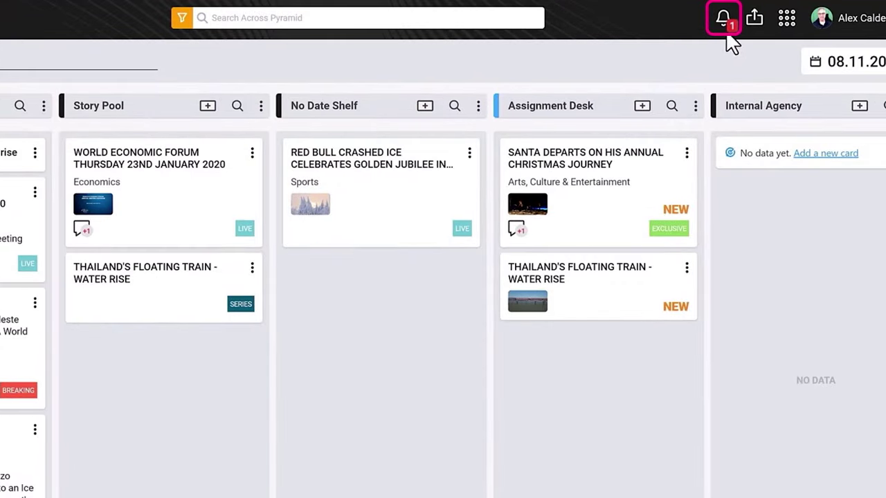
# Step: Open the 'Script Assignment – Storm in New York' notification from the bell
pyautogui.click(725, 25)
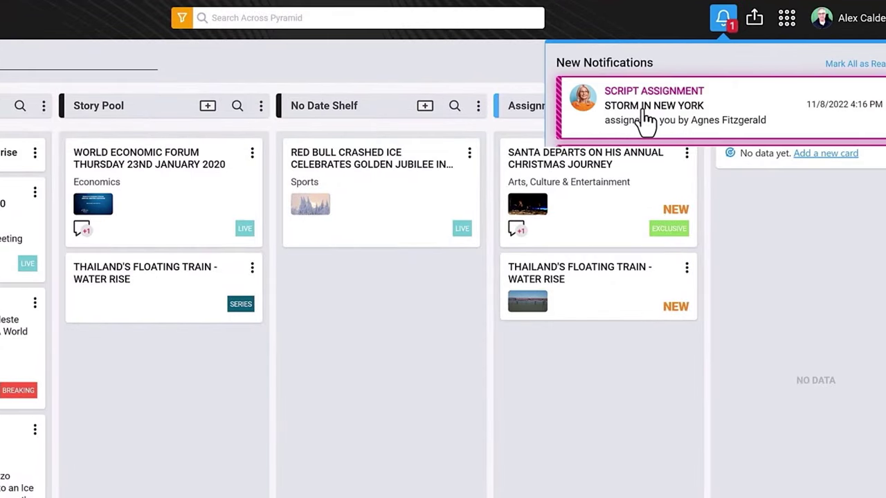
pyautogui.click(688, 119)
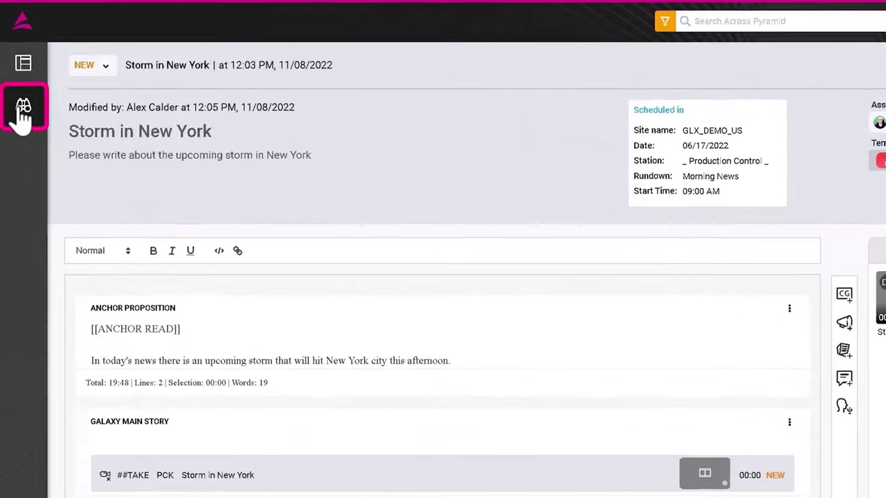
# Step: Add a Galaxy Explorer, search 'storm', and add Storm in the US and USA Weather Storm Illinois to MediaIn
pyautogui.click(21, 114)
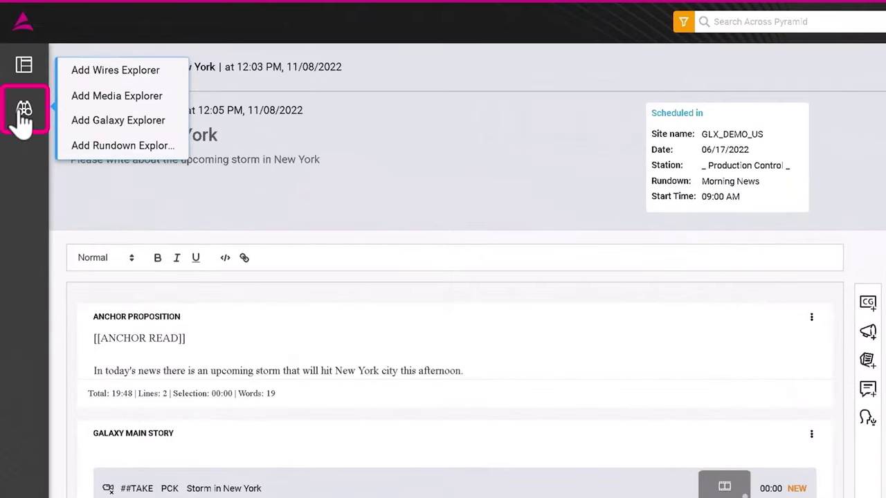
pyautogui.click(103, 122)
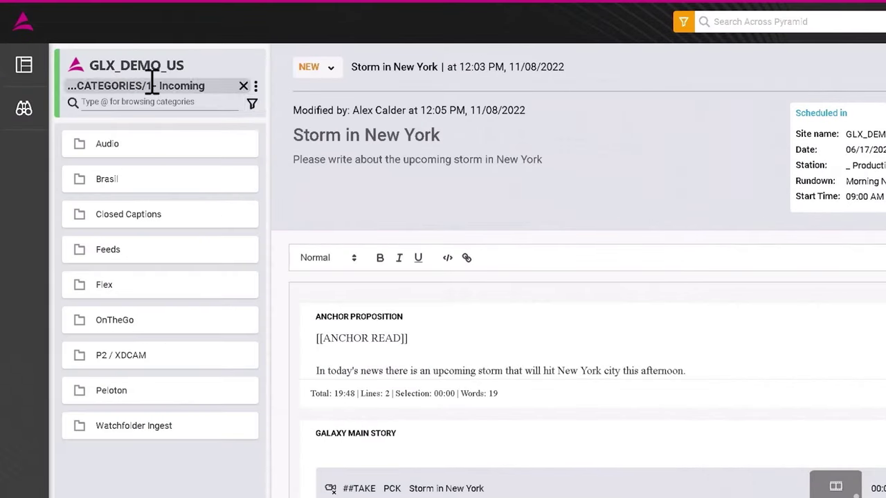
pyautogui.click(243, 85)
pyautogui.click(157, 102)
pyautogui.write('storm')
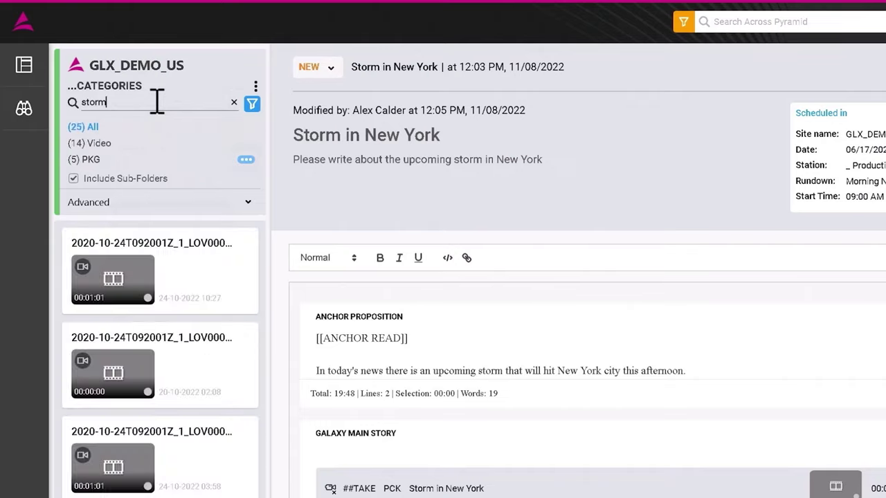
pyautogui.moveTo(57, 380); pyautogui.dragTo(591, 160)
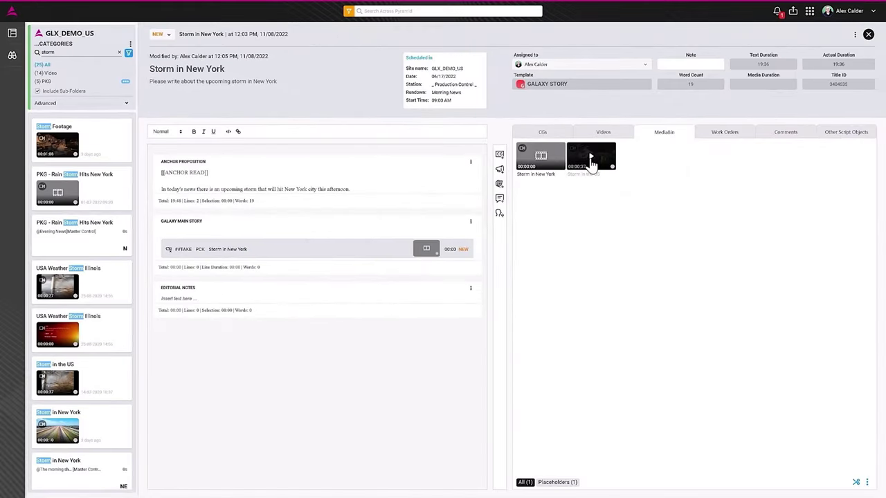
pyautogui.moveTo(57, 286)
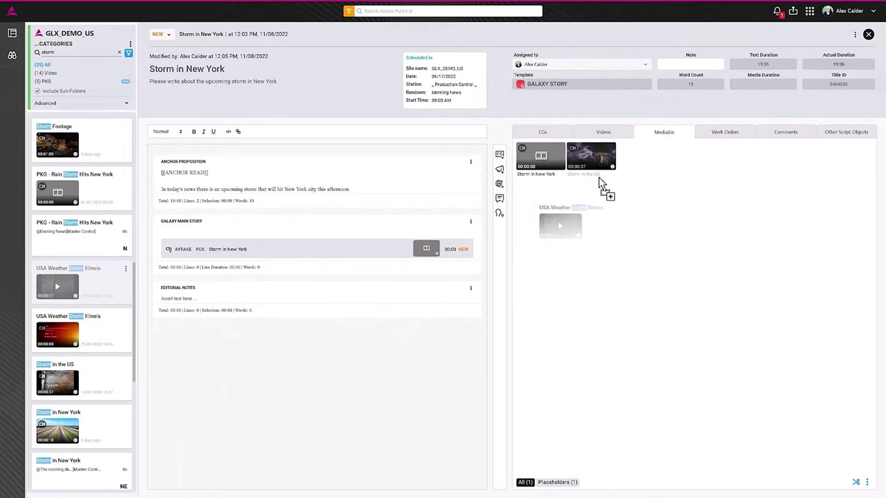
pyautogui.moveTo(63, 290); pyautogui.dragTo(640, 166)
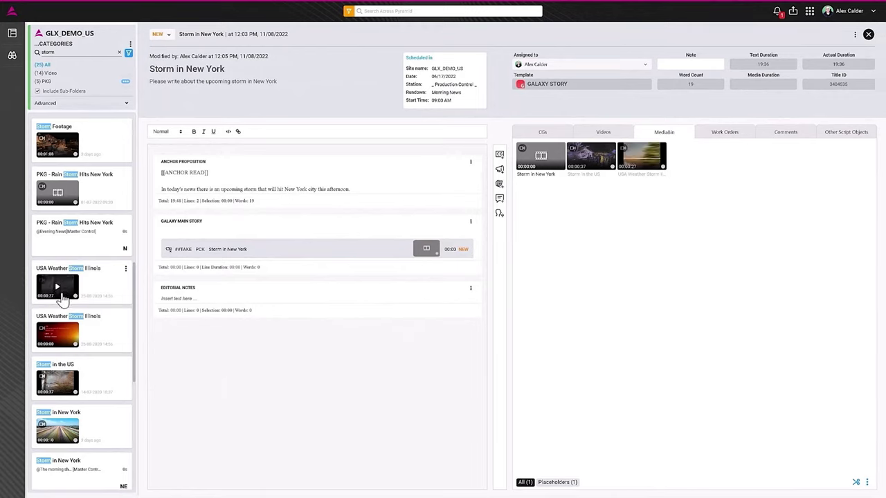
pyautogui.scroll(-2, 64, 318)
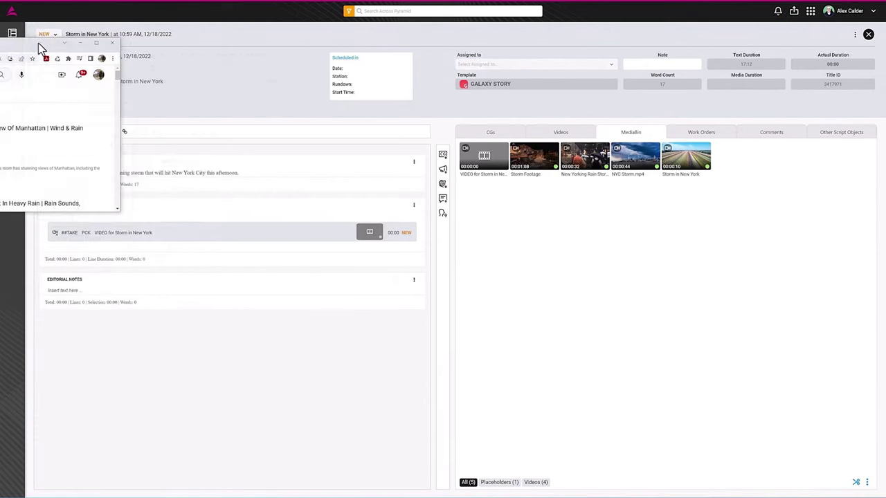
# Step: Enlarge the browser and add the first YouTube result to the MediaBin
pyautogui.moveTo(297, 244); pyautogui.dragTo(283, 491)
pyautogui.moveTo(123, 202); pyautogui.dragTo(720, 162)
pyautogui.write('Hail and')
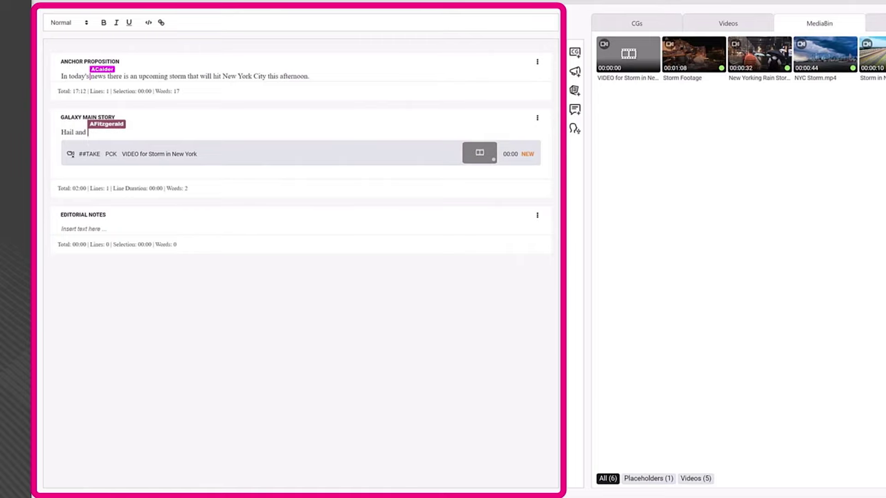
# Step: Complete the main story text as 'Hail and rain will be hitting New York'
pyautogui.write('rain will be hittin Ne')
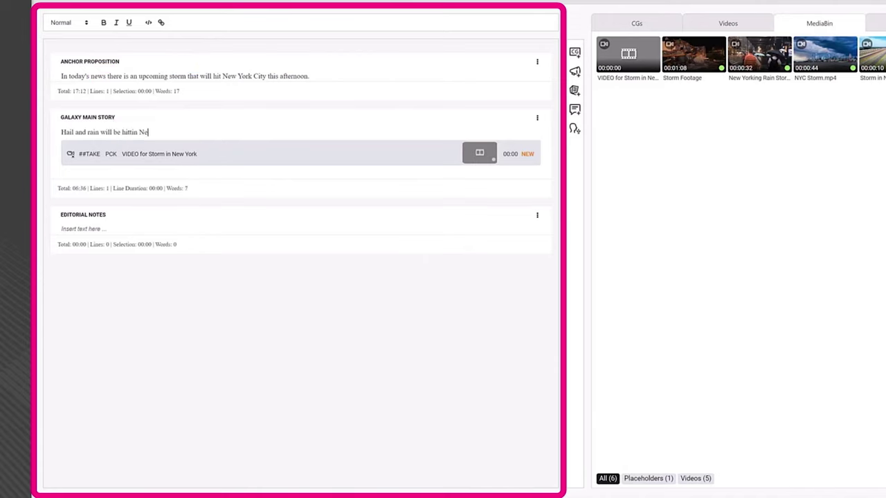
pyautogui.write('ng New Y')
pyautogui.write('ork')
pyautogui.click(768, 135)
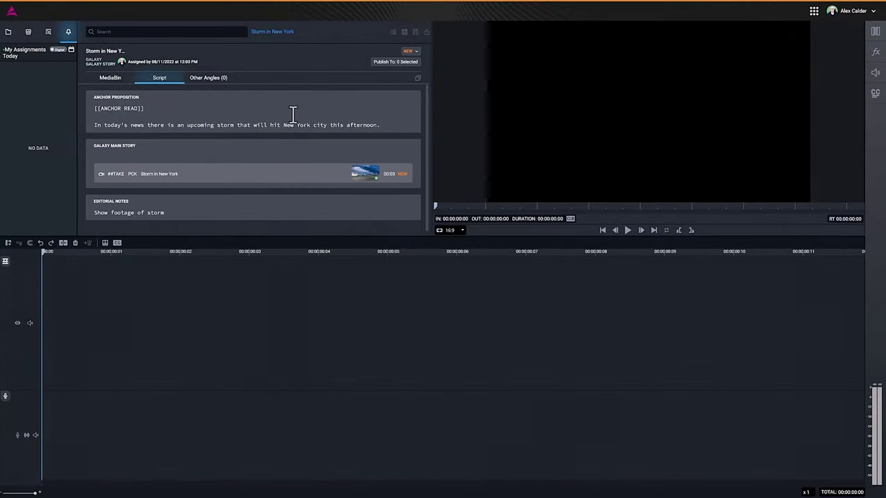
# Step: Trim the Woman with Umbrella clip and add it to the sequence
pyautogui.click(113, 79)
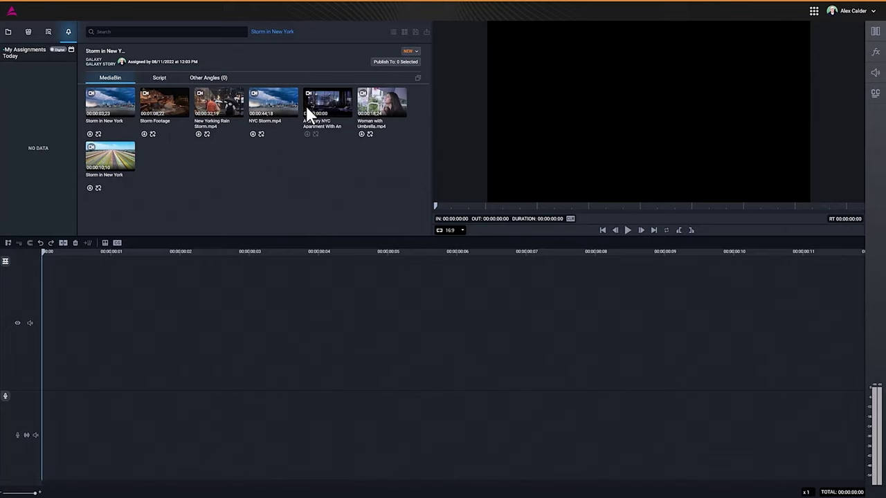
pyautogui.doubleClick(384, 107)
pyautogui.click(229, 229)
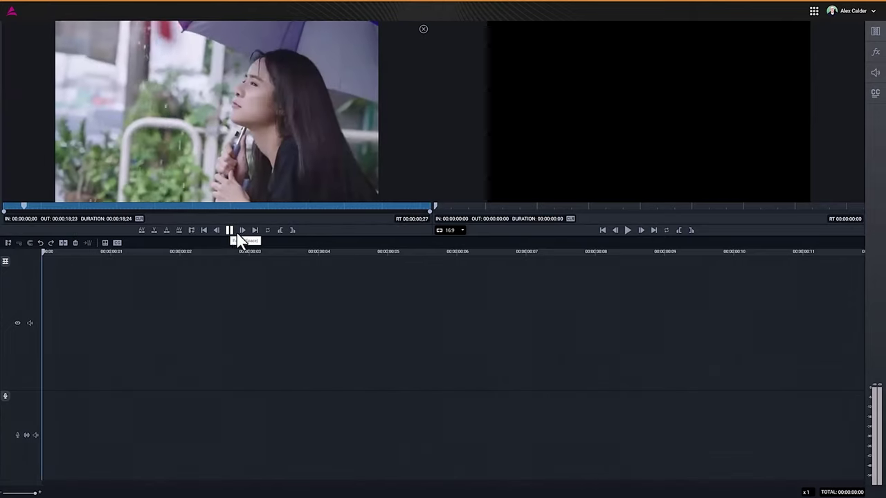
pyautogui.click(292, 230)
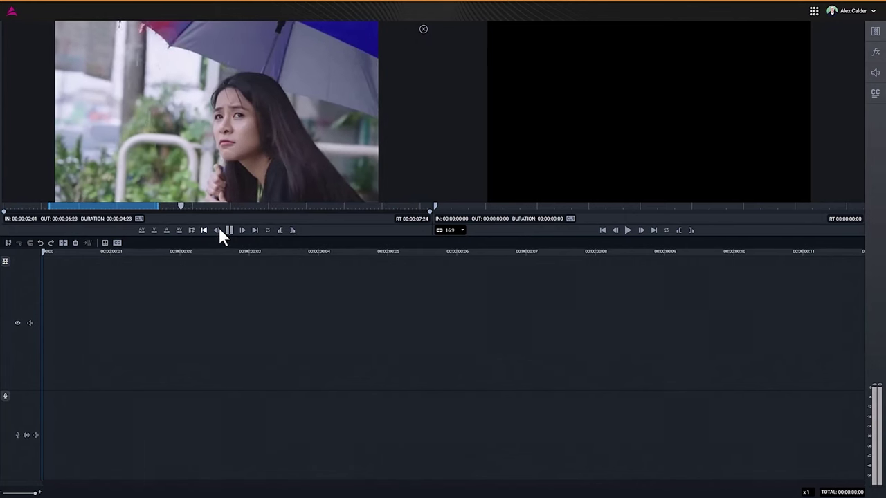
pyautogui.click(142, 230)
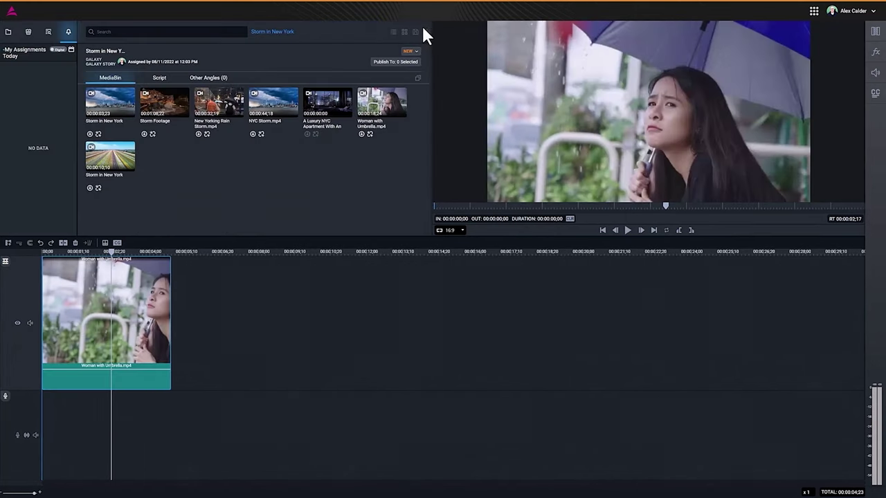
# Step: Mark in and out on the NYC Storm clip and place it after the umbrella clip
pyautogui.doubleClick(272, 106)
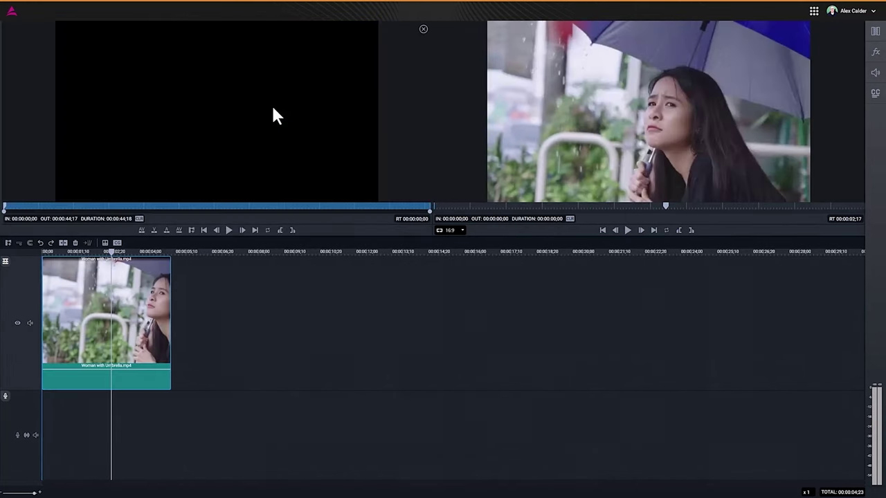
pyautogui.click(229, 230)
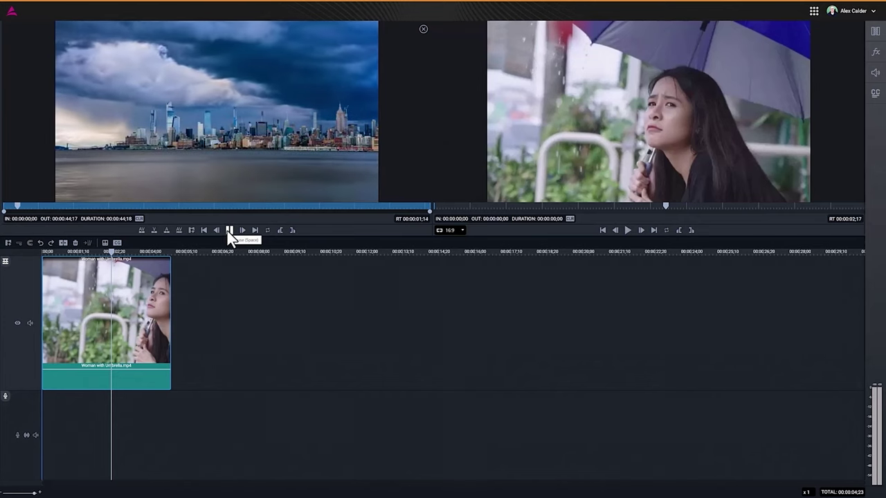
pyautogui.click(279, 230)
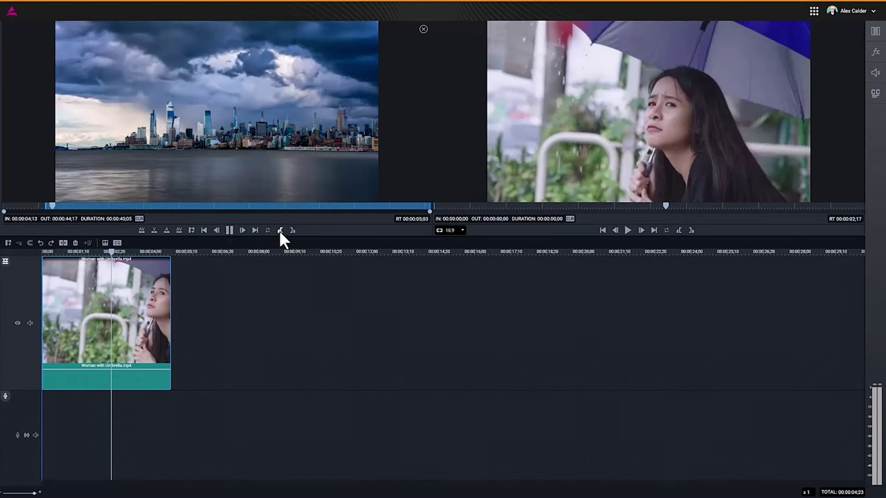
pyautogui.click(292, 229)
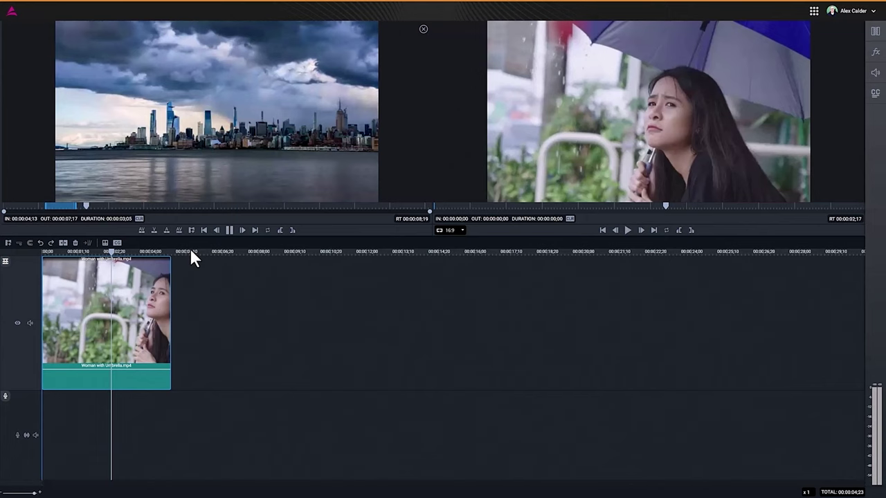
pyautogui.click(189, 250)
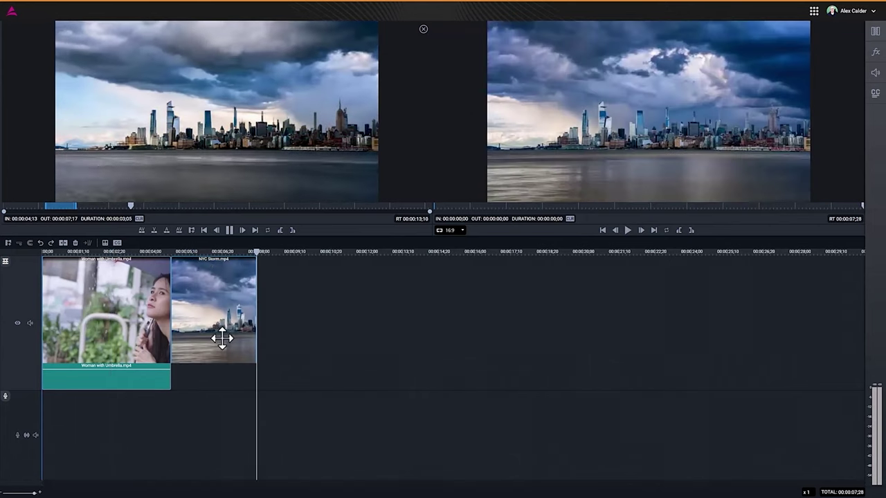
pyautogui.moveTo(154, 230); pyautogui.dragTo(220, 333)
pyautogui.click(230, 230)
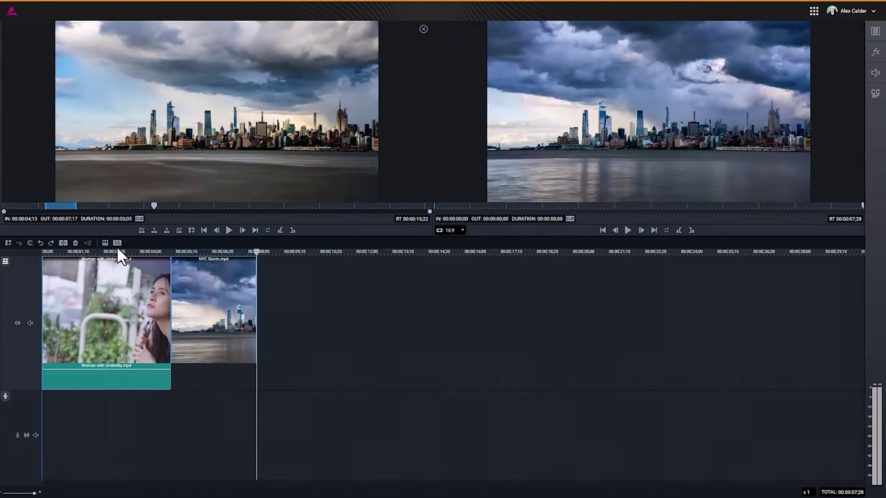
pyautogui.moveTo(140, 251)
pyautogui.mouseDown()
pyautogui.moveTo(197, 254)
pyautogui.moveTo(152, 254)
pyautogui.mouseUp()
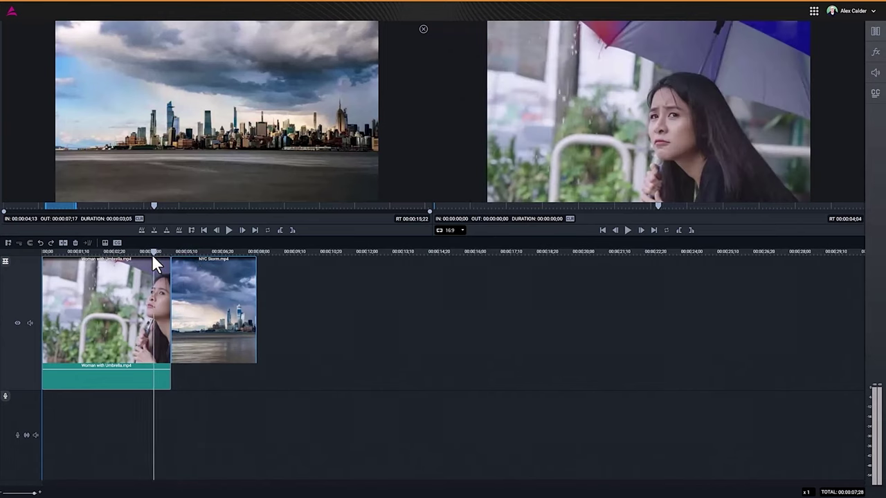
# Step: Load New Yorking Rain Storm.mp4 and mark it from 00:00:02;16 to 00:00:04;27
pyautogui.click(423, 30)
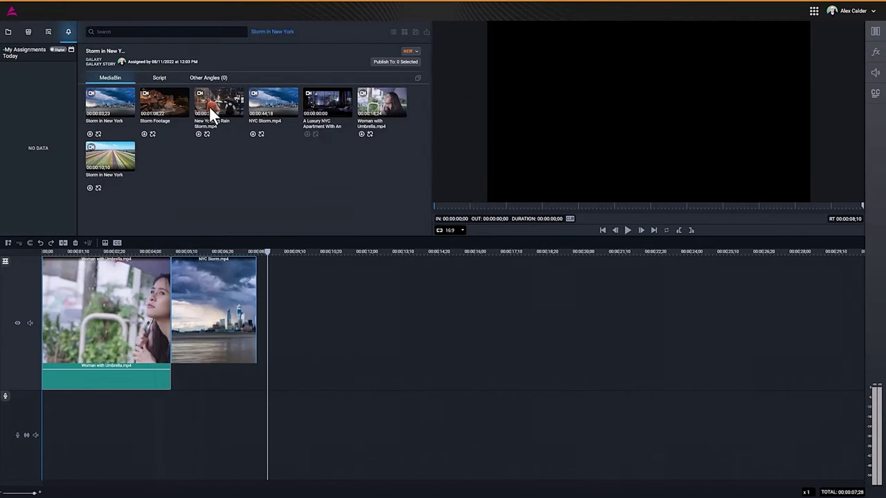
pyautogui.doubleClick(214, 105)
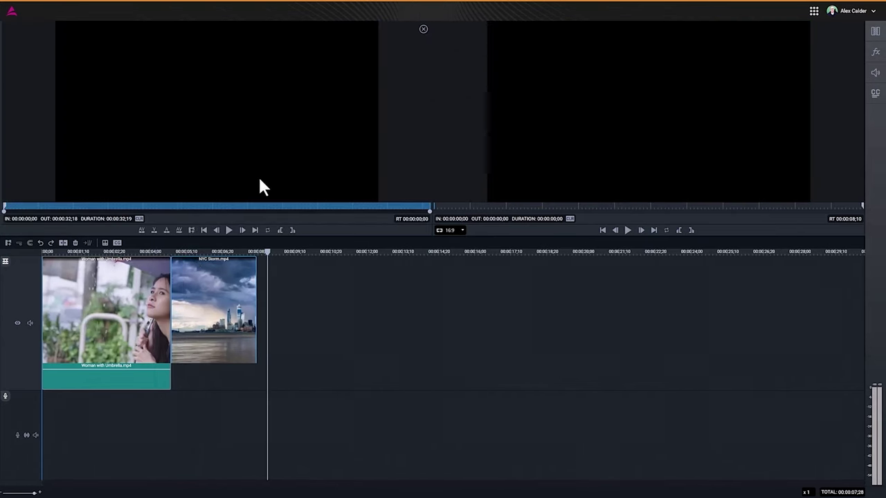
pyautogui.click(231, 230)
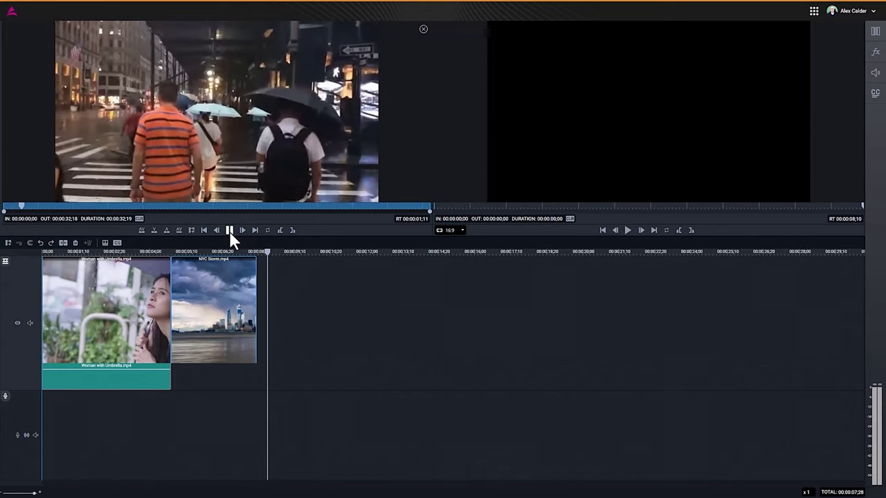
pyautogui.click(280, 231)
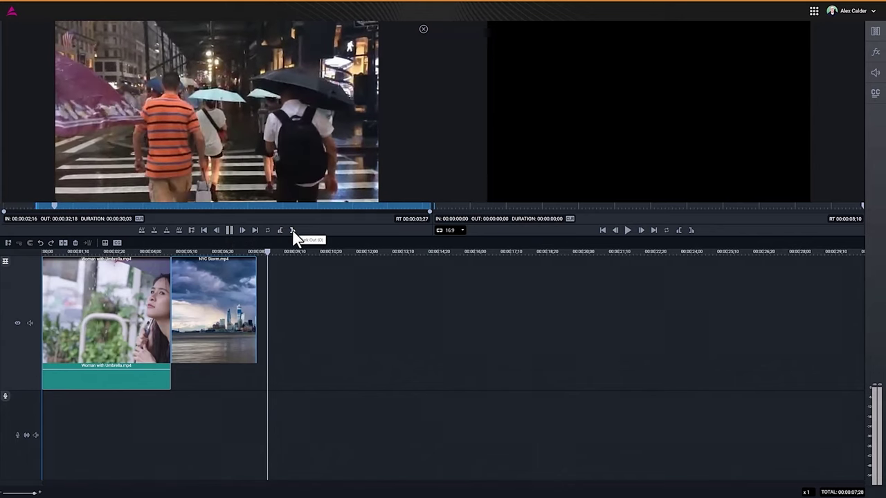
pyautogui.click(293, 231)
pyautogui.click(229, 230)
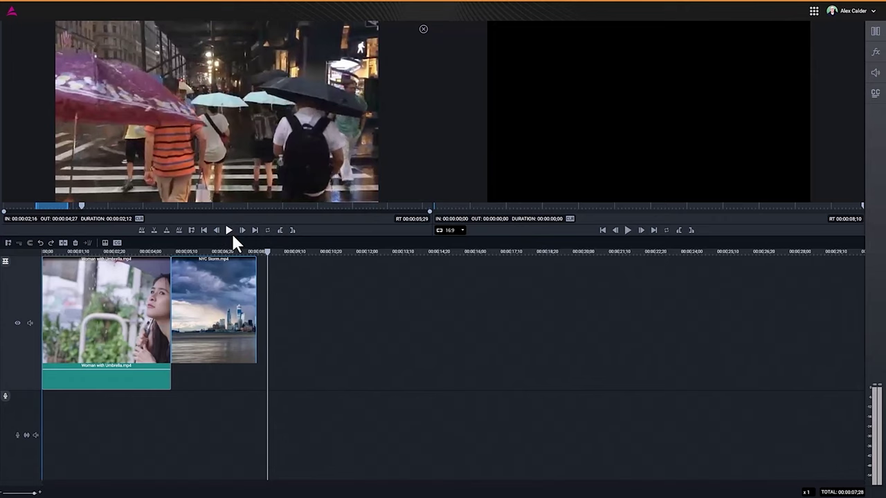
# Step: Insert the rain shot, cross-dissolve the first two clips, and save a 'Person – Who Hates Rain' lower third
pyautogui.click(142, 229)
pyautogui.rightClick(166, 264)
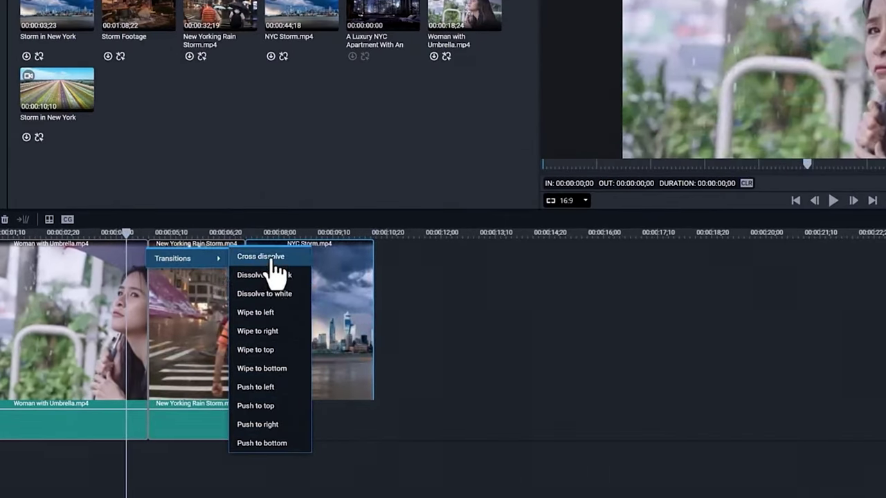
pyautogui.click(266, 257)
pyautogui.click(139, 234)
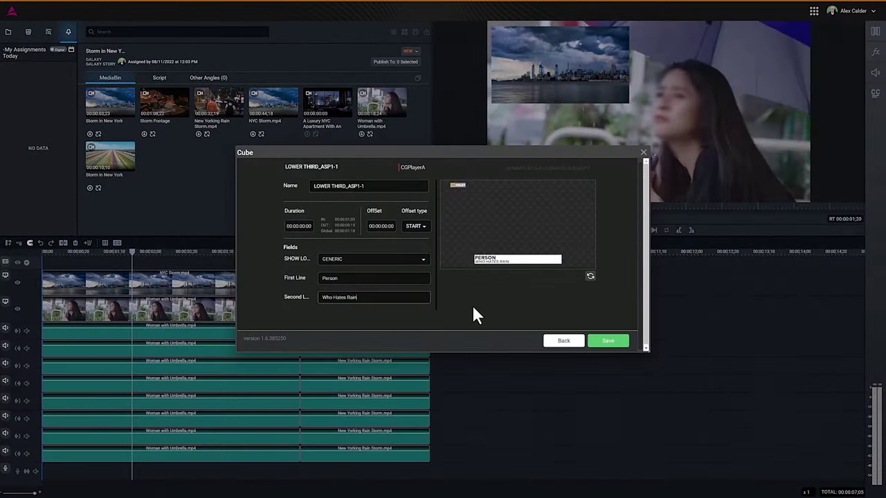
pyautogui.click(607, 341)
pyautogui.press('space')
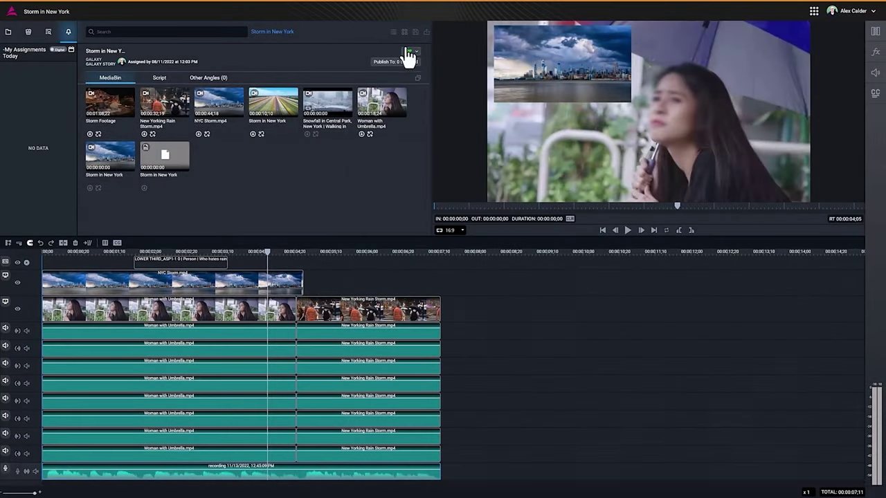
# Step: Export the approved edit in XDCAM HD 29.97fps format
pyautogui.click(414, 31)
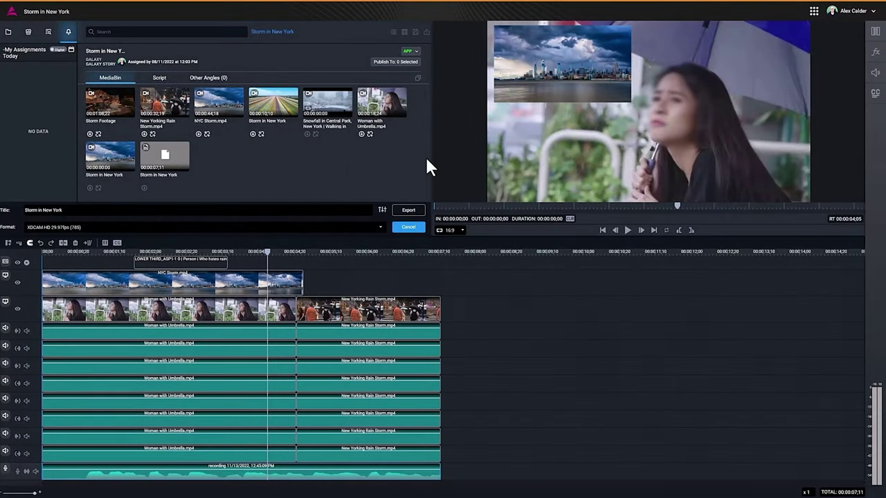
pyautogui.click(410, 211)
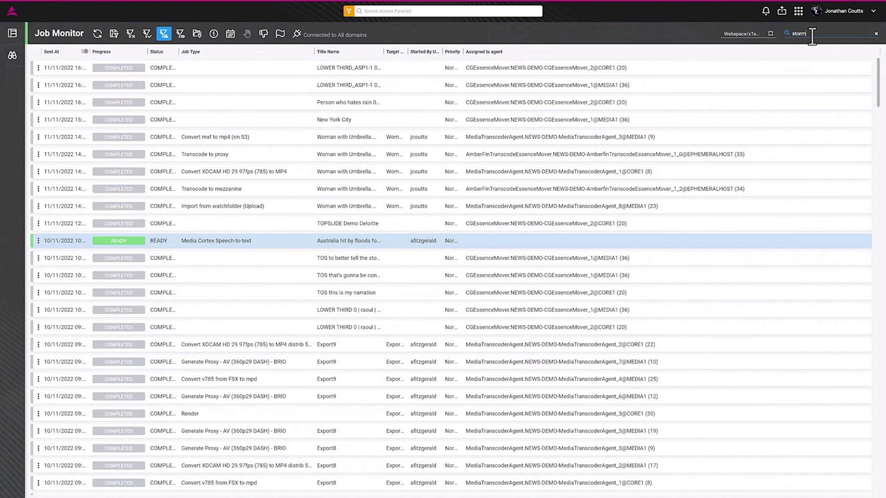
# Step: Filter the Job Monitor list by searching for 'storm'
pyautogui.press('Return')
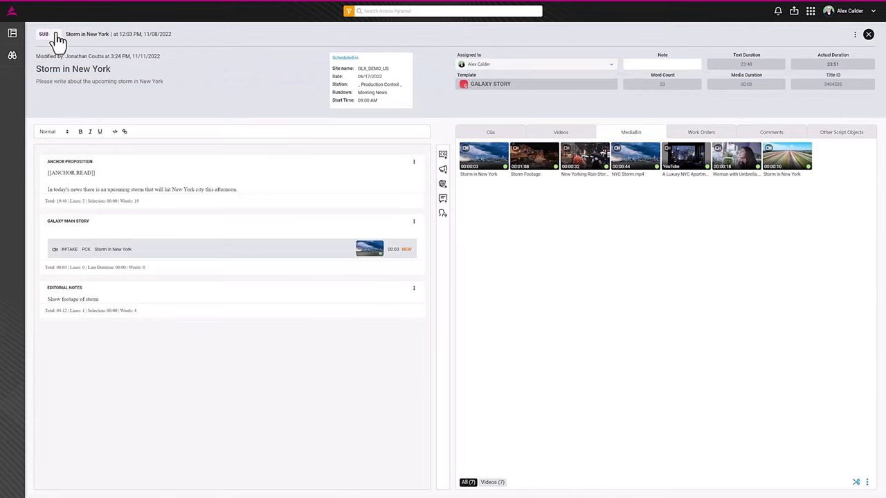
# Step: Set Storm in New York to APP, run Send to Galaxy Rundown, and play it out
pyautogui.click(44, 34)
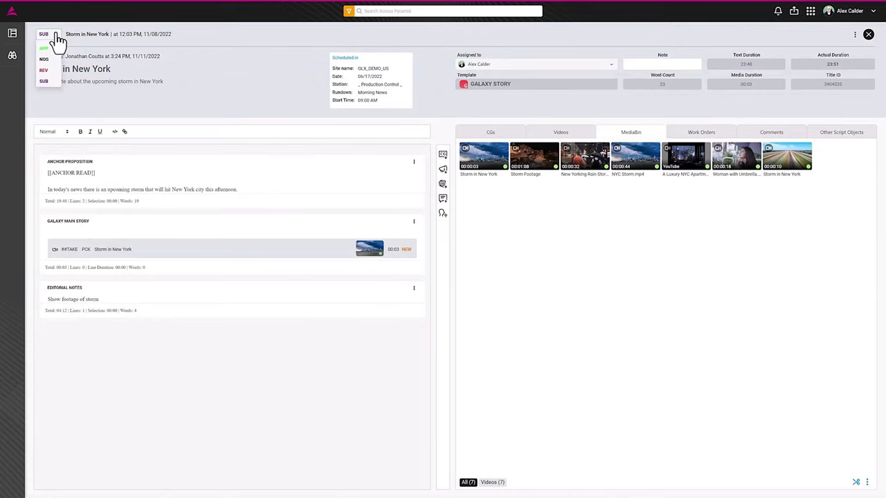
pyautogui.click(45, 49)
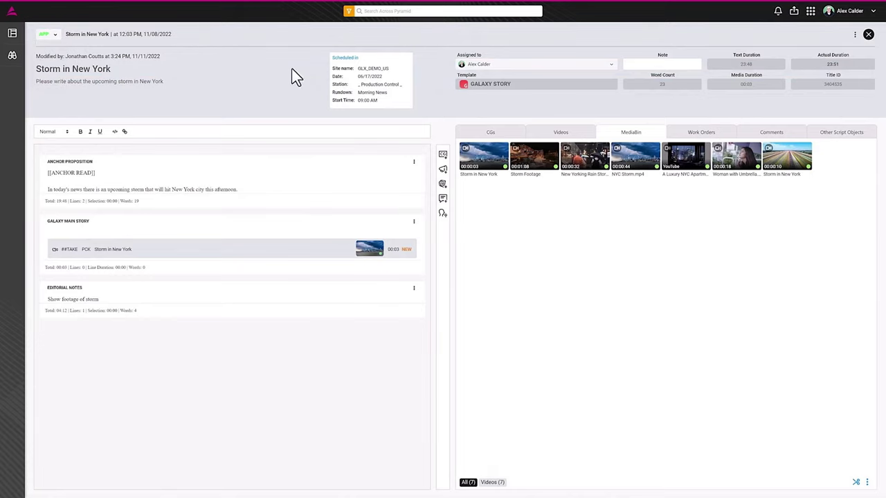
pyautogui.click(855, 34)
pyautogui.click(834, 56)
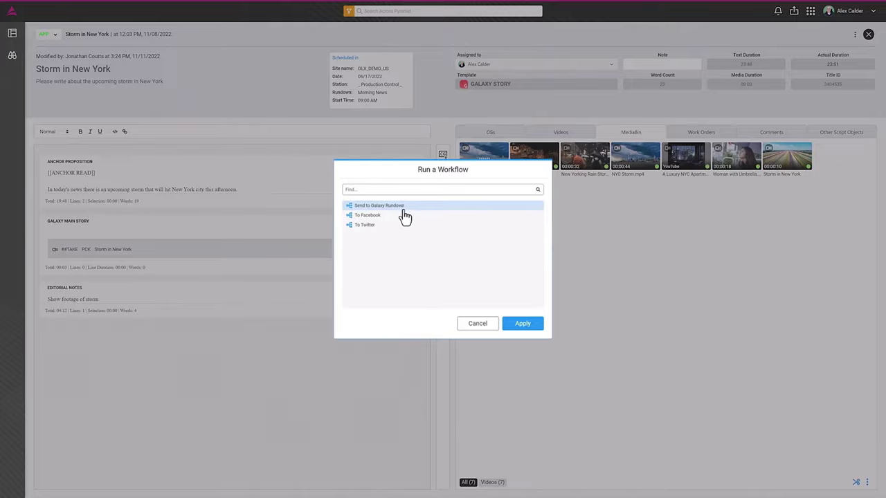
pyautogui.click(524, 324)
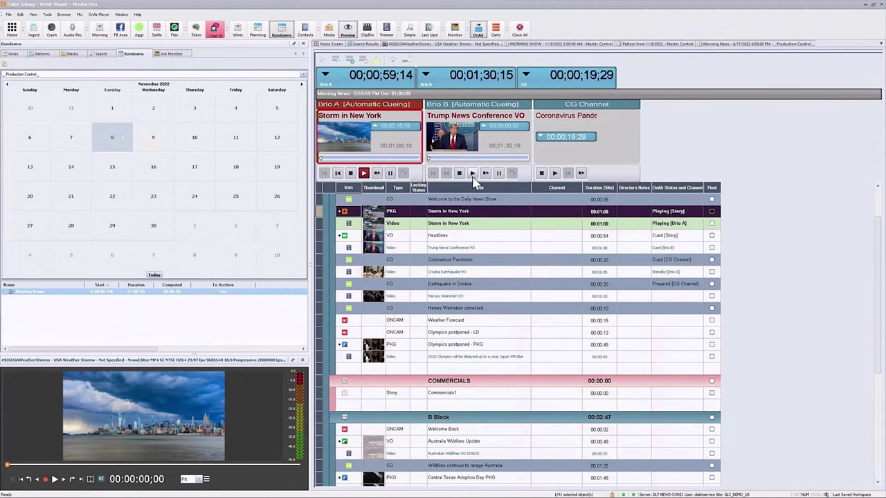
pyautogui.click(473, 174)
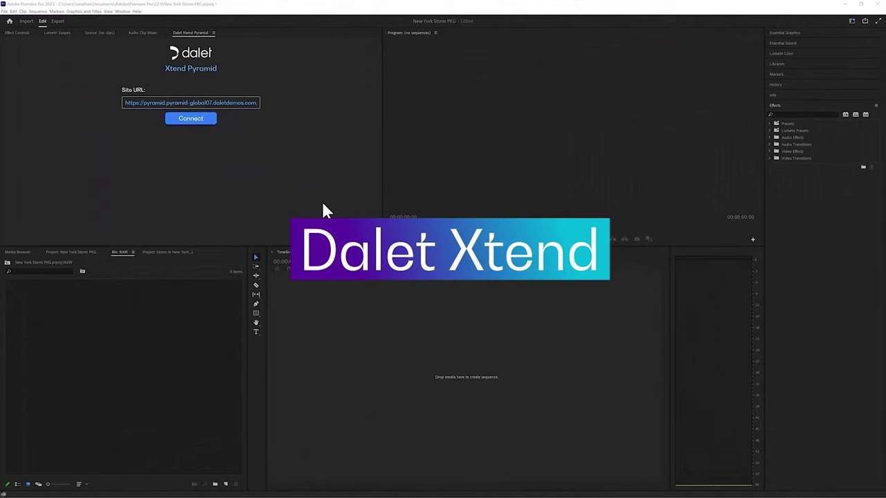
# Step: Connect Xtend to the Pyramid site and import NYC Storm.mp4 into the bin
pyautogui.click(192, 120)
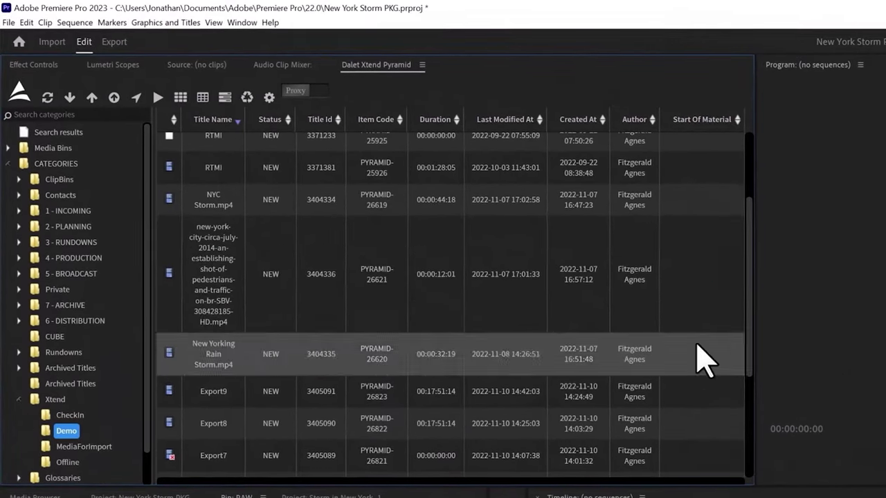
pyautogui.click(206, 202)
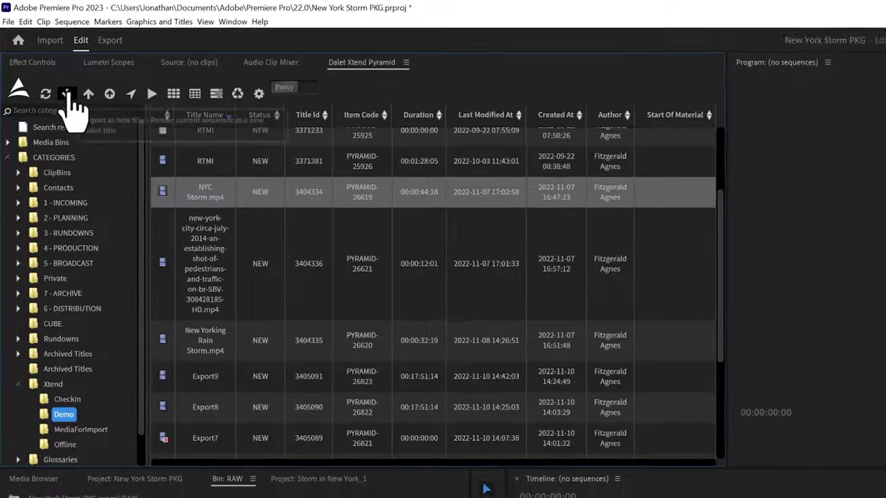
pyautogui.click(69, 97)
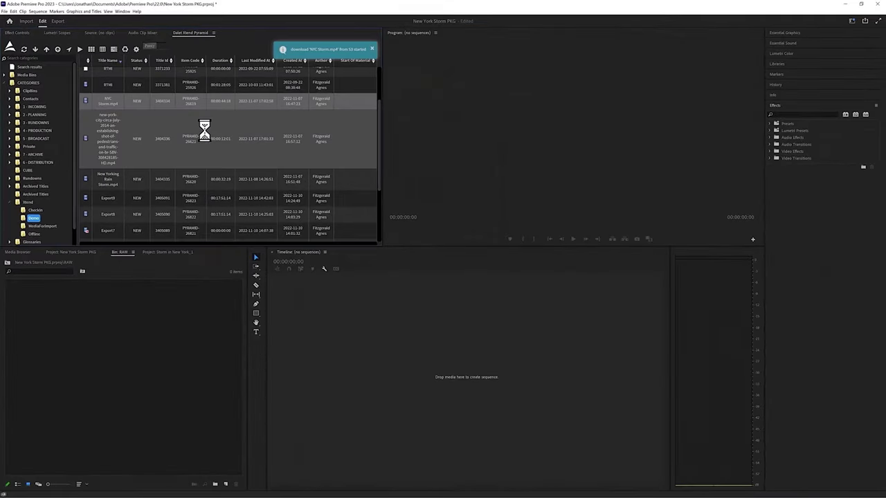
# Step: Import the long New York street clip and drag the clips into an NYC Storm sequence
pyautogui.click(114, 134)
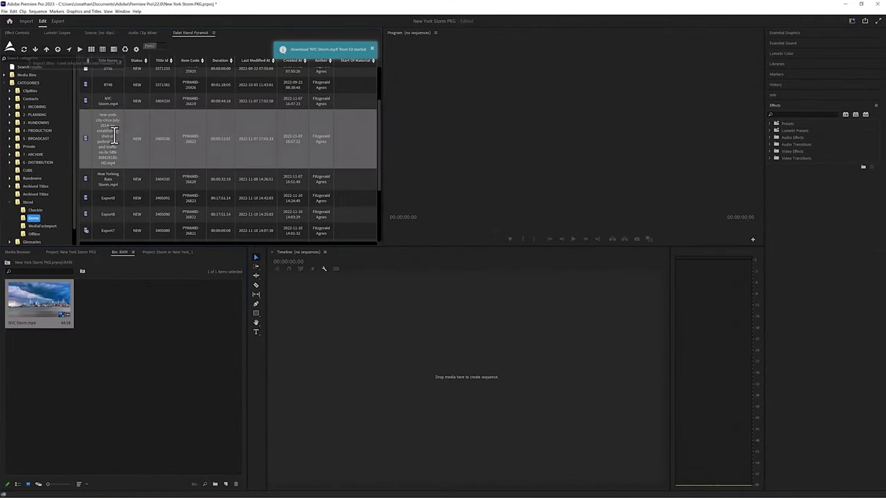
pyautogui.click(38, 57)
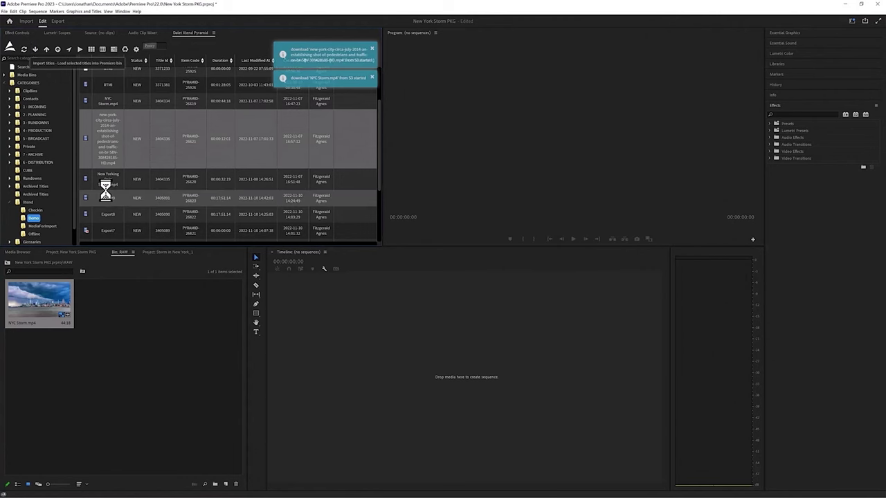
pyautogui.moveTo(107, 185)
pyautogui.mouseDown()
pyautogui.moveTo(355, 372)
pyautogui.moveTo(379, 423)
pyautogui.mouseUp()
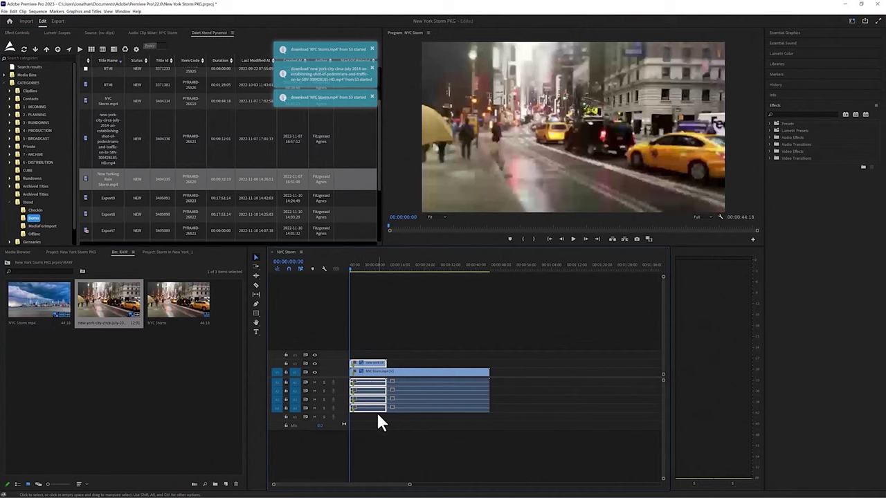
# Step: Scale the street clip into a top-left inset over the skyline, then replay from the start
pyautogui.click(364, 265)
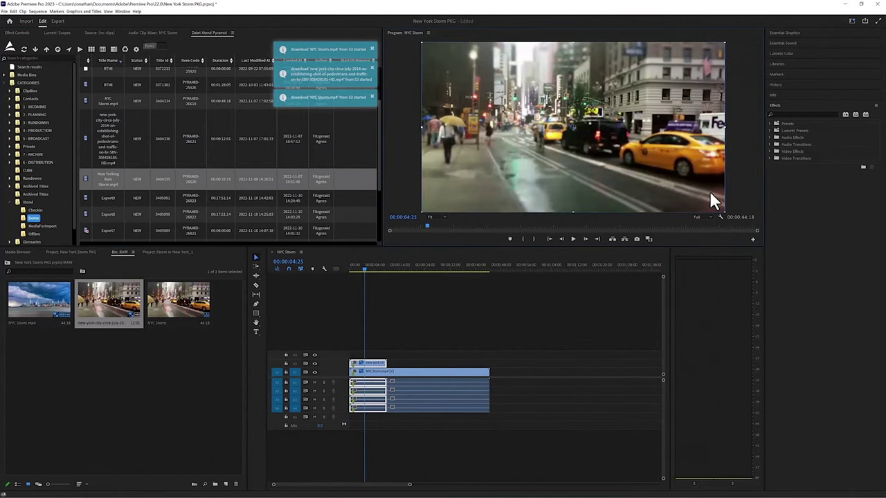
pyautogui.moveTo(725, 215)
pyautogui.mouseDown()
pyautogui.moveTo(579, 161)
pyautogui.moveTo(480, 94)
pyautogui.mouseUp()
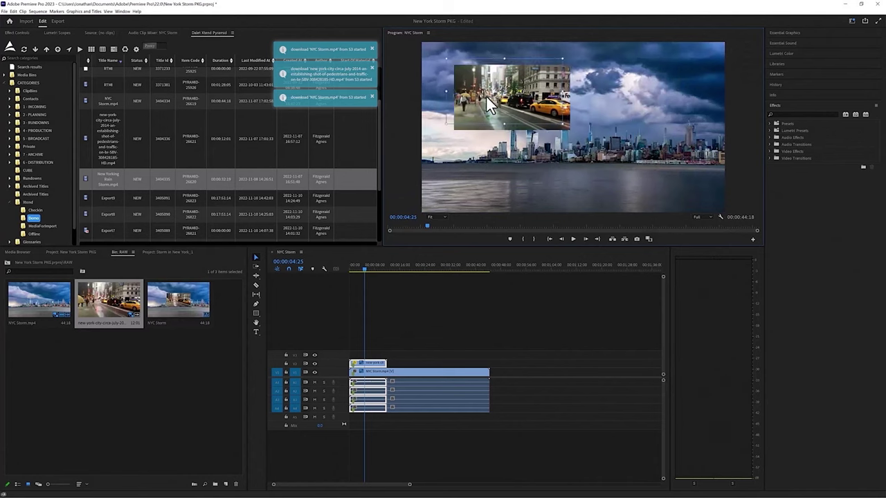
pyautogui.press('Home')
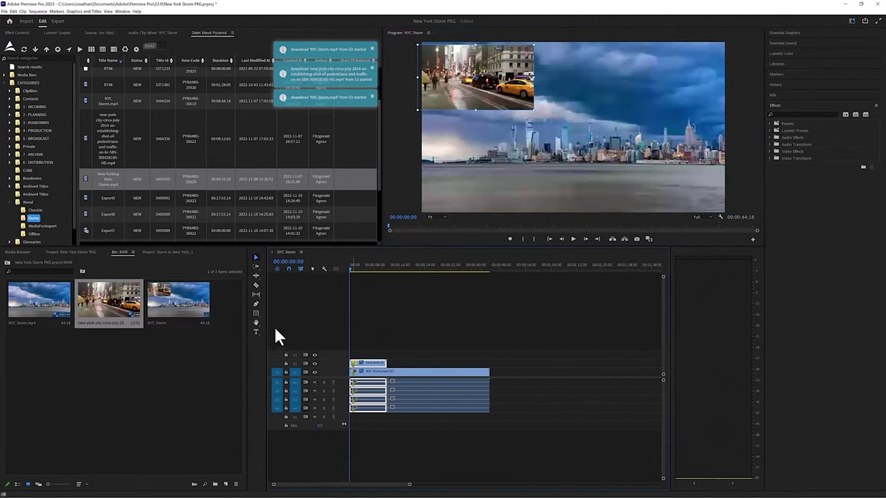
pyautogui.press('space')
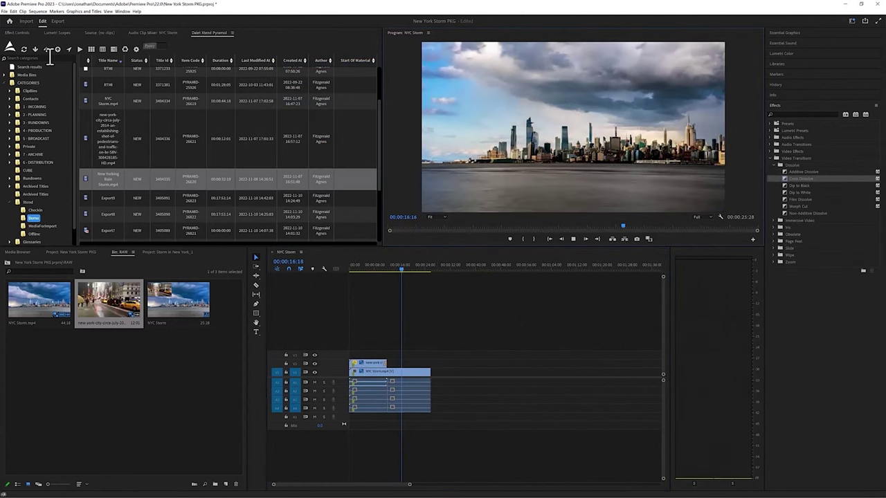
# Step: Fill in the new-title export form: NYC Storm, XDCAM HD 29.97fps, Render location checked
pyautogui.click(35, 50)
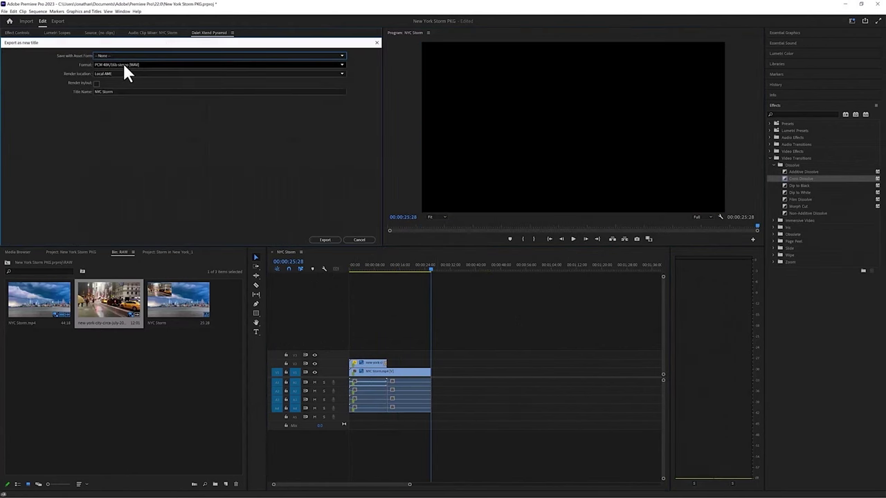
pyautogui.click(124, 65)
pyautogui.click(128, 78)
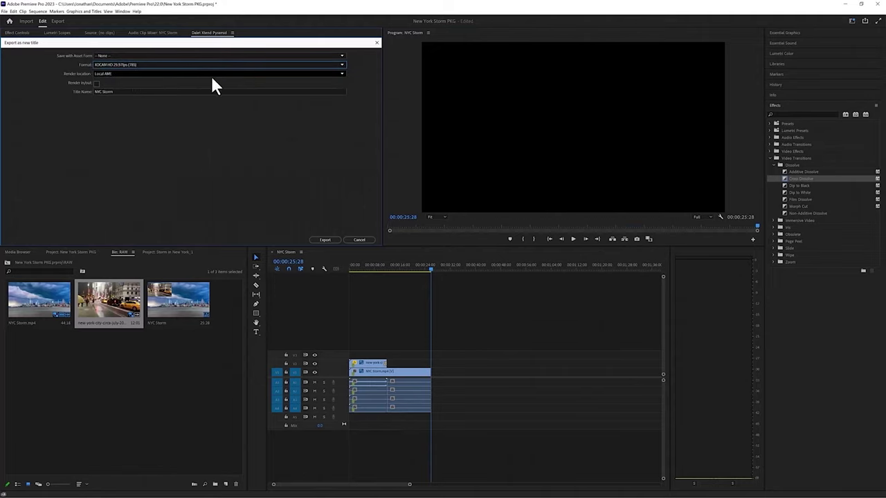
pyautogui.click(341, 74)
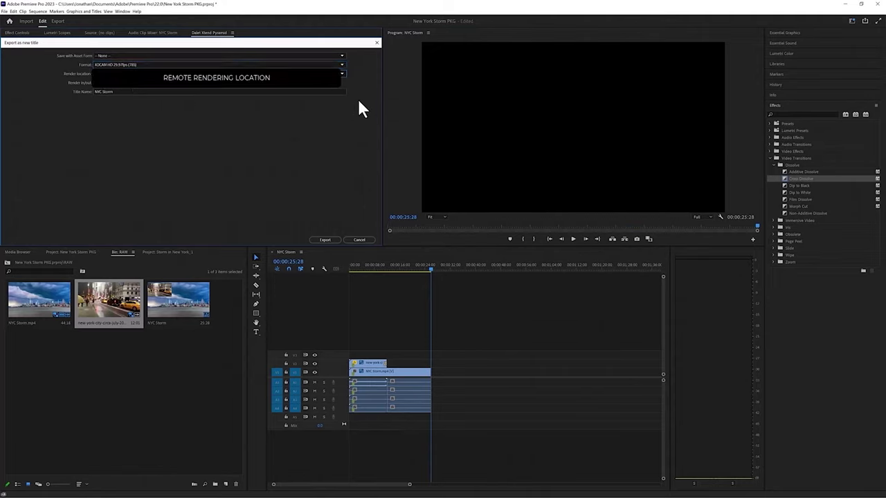
pyautogui.press('Tab')
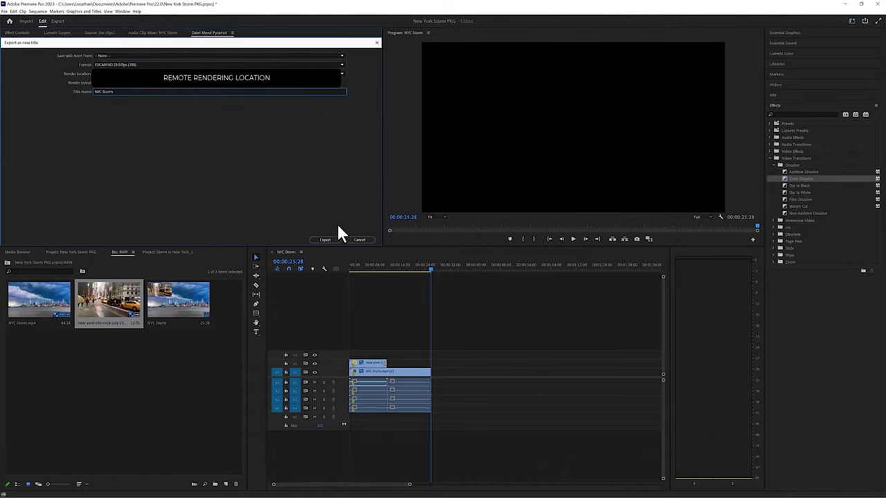